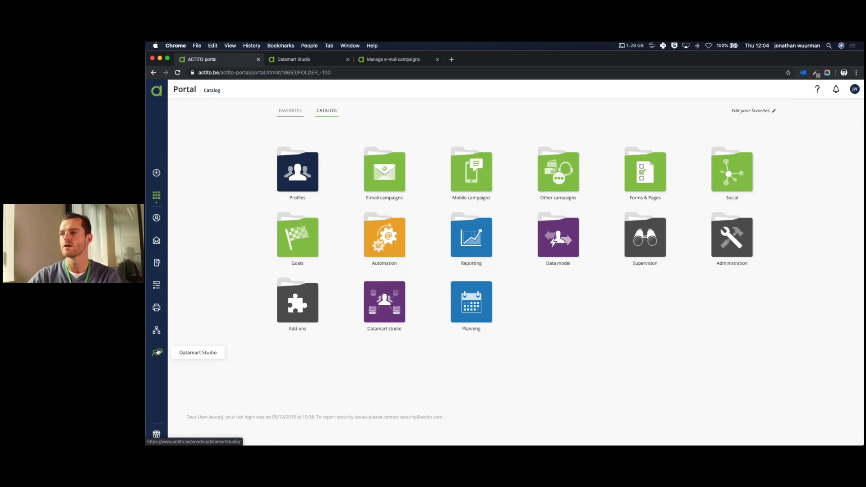
- Check the account details panel, then launch Datamart Studio on the clientsByJohn profile table
click(854, 89)
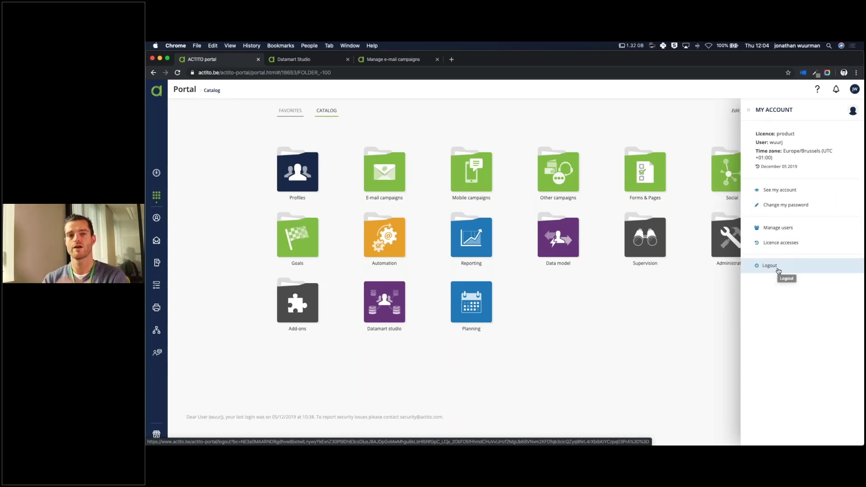
click(386, 135)
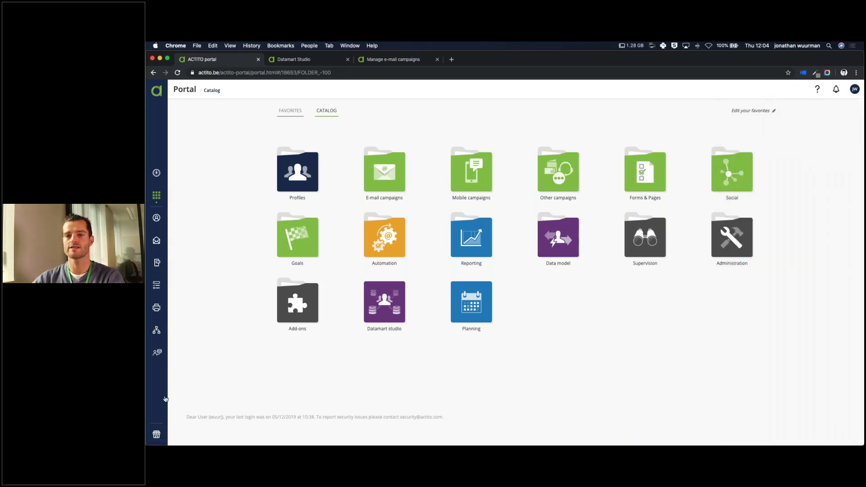
click(155, 356)
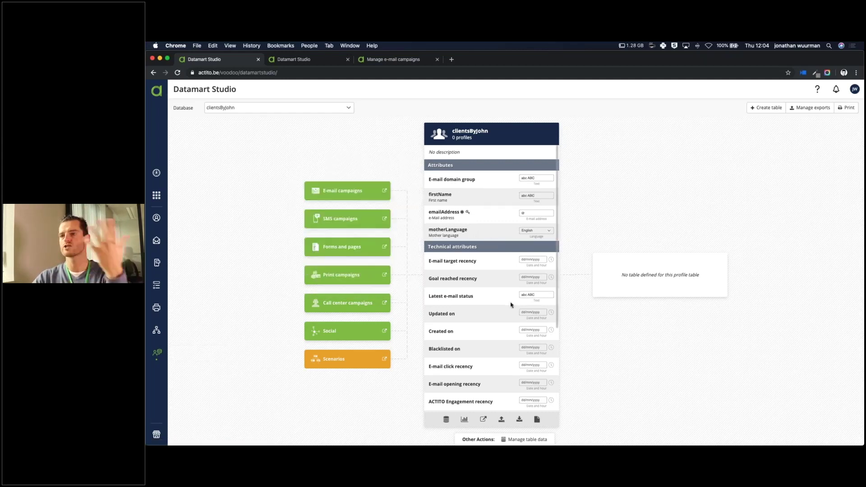
- Switch Datamart Studio to the ContactsDemoFall2019 database and start creating a new table
scroll(511, 303, down, 3)
scroll(511, 303, up, 3)
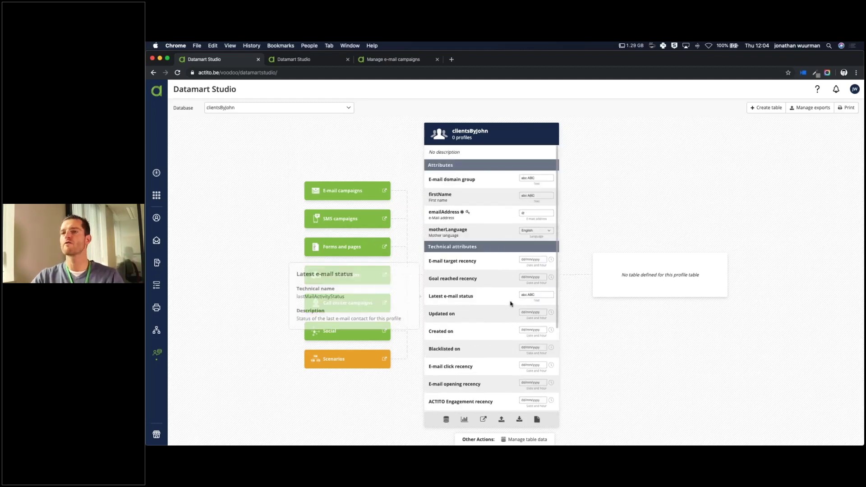
click(349, 109)
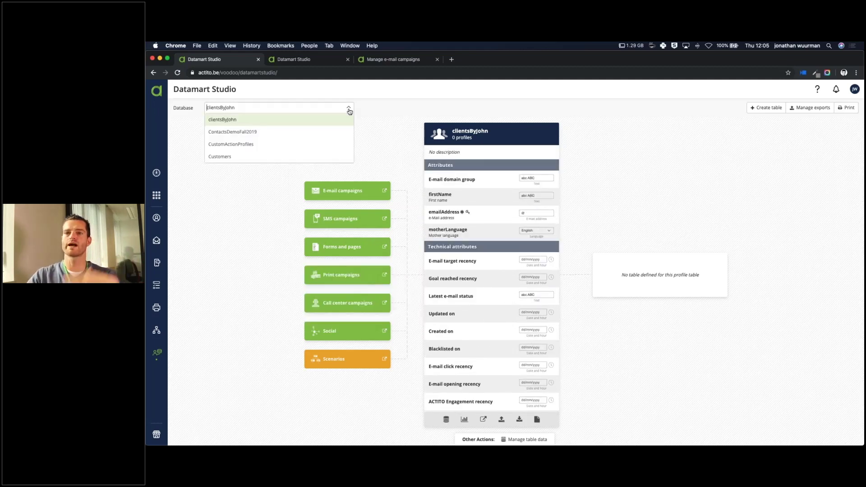
click(316, 136)
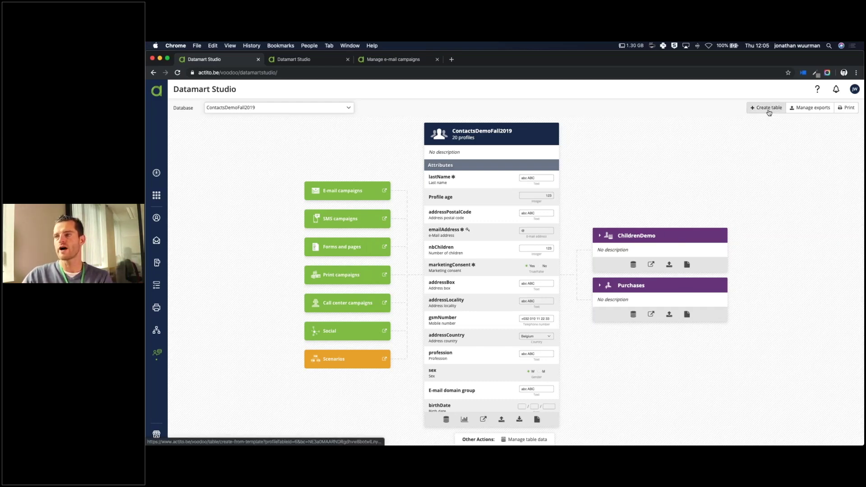
click(769, 112)
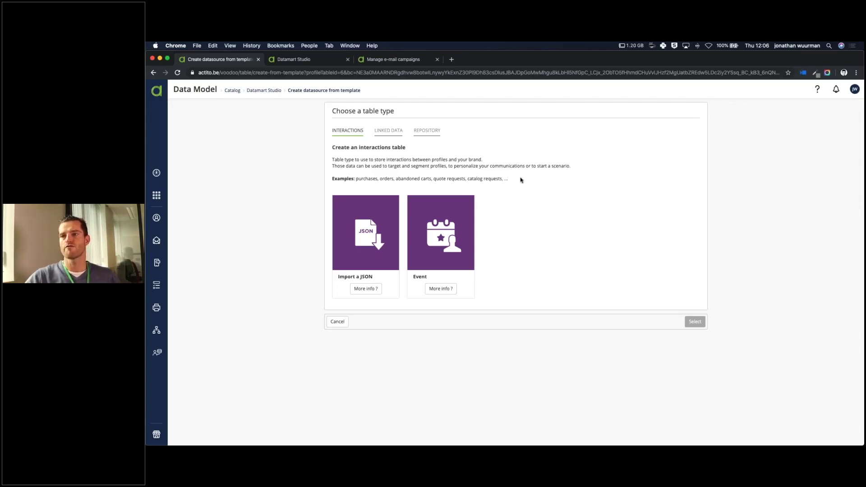
- Review the interaction table examples and read the Event template description
drag(514, 179, 327, 180)
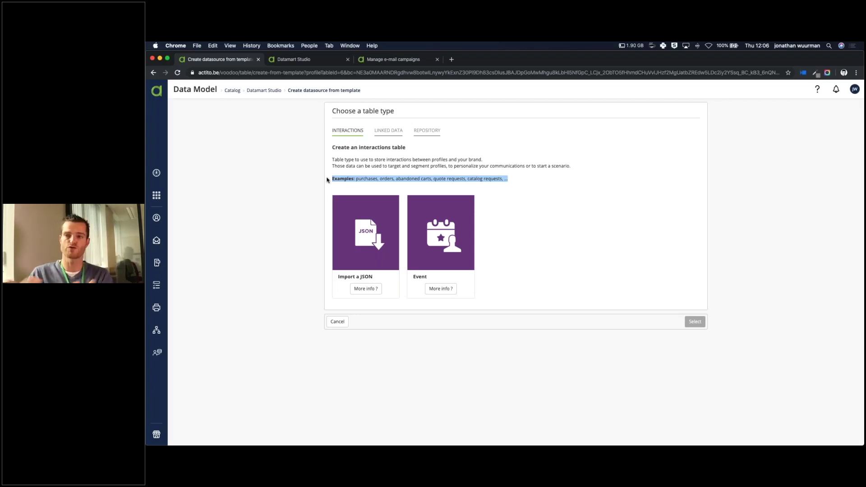
click(507, 233)
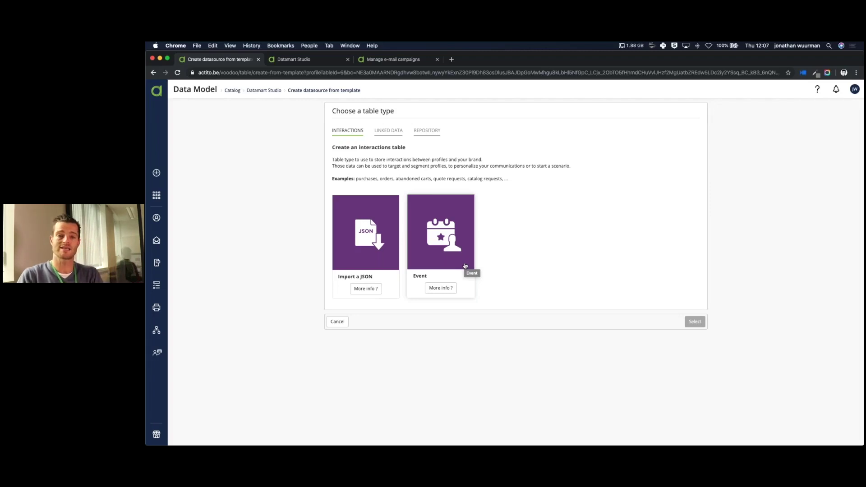
click(440, 288)
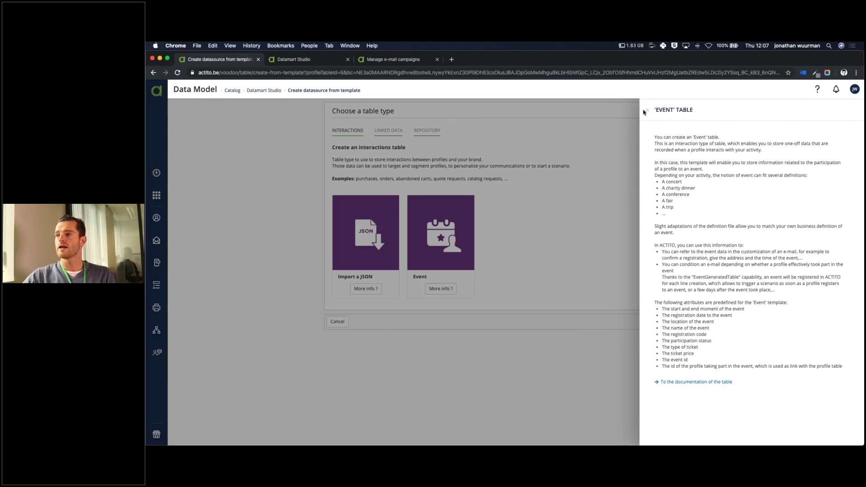
click(381, 123)
- Show the Linked Data templates and read the Children template description
click(394, 132)
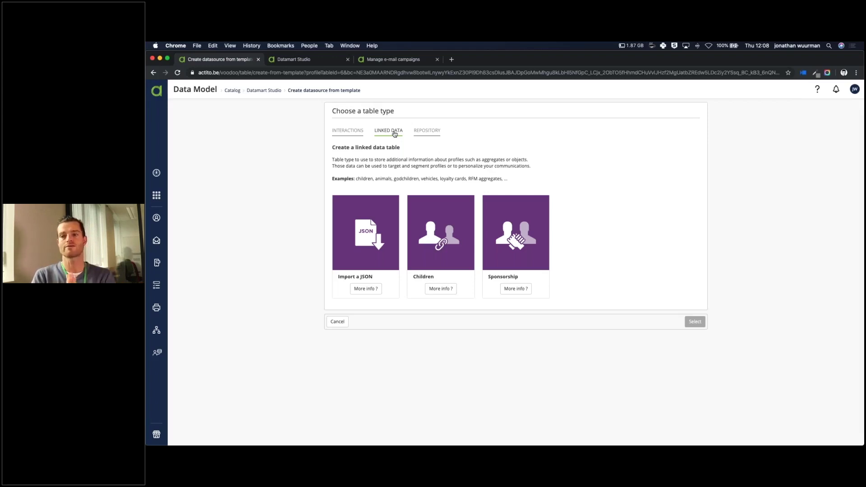
click(441, 289)
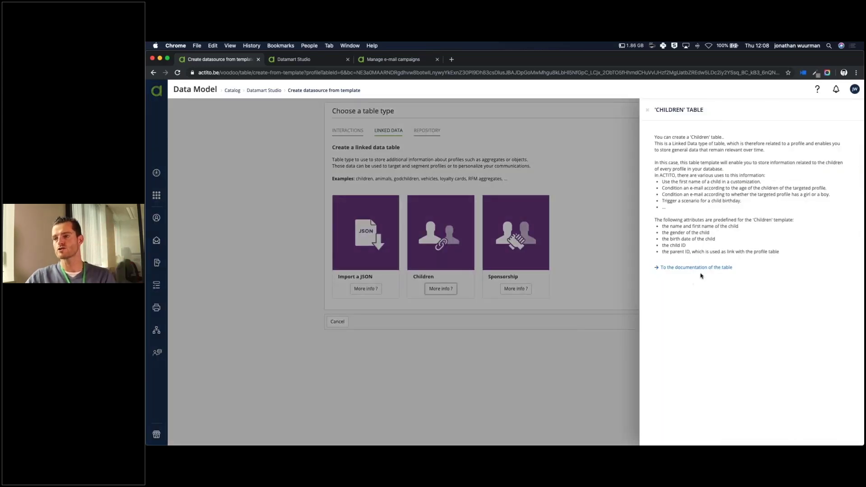
- Close the Children description and read the Company template under Repository templates
click(668, 96)
click(633, 140)
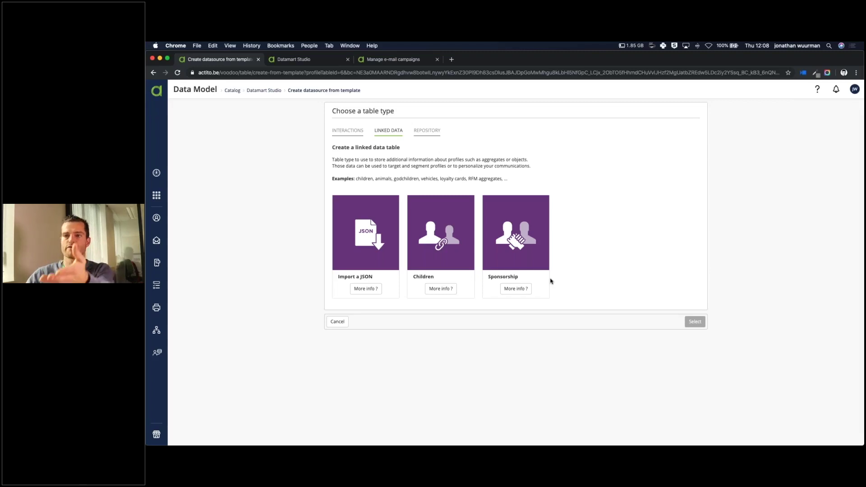
click(427, 130)
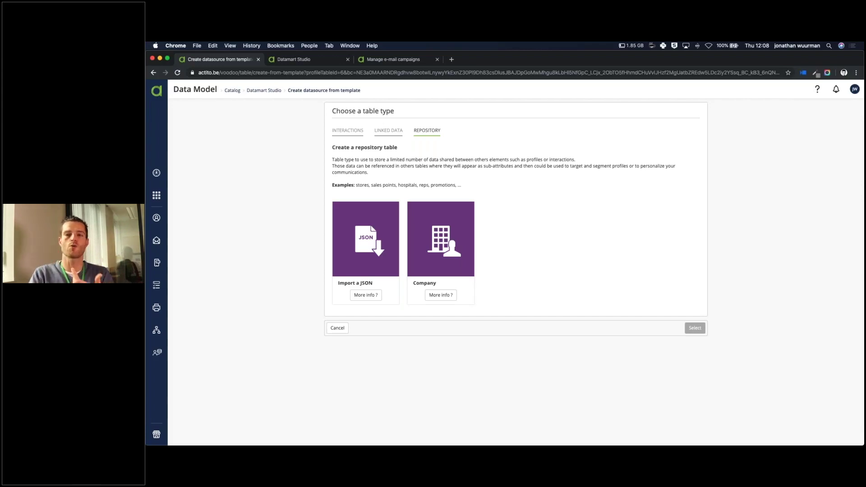
click(441, 294)
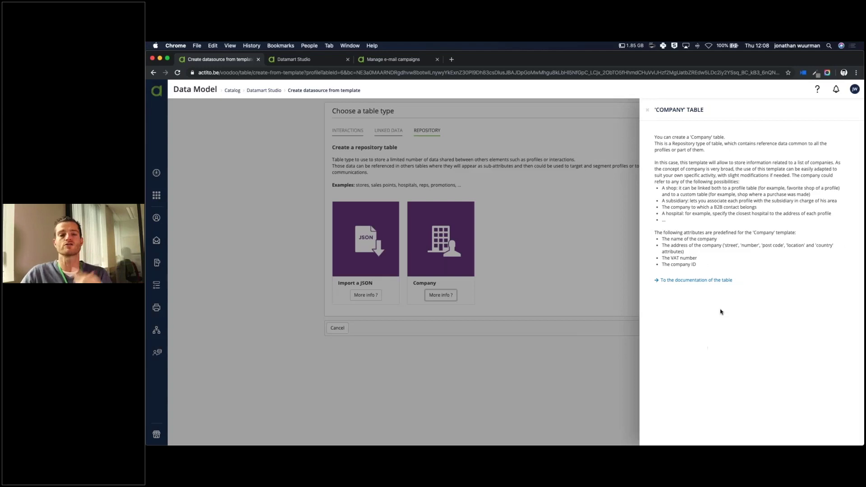
- Select the Children linked-data template, then return to Datamart Studio and open ChildrenDemo's records
click(647, 111)
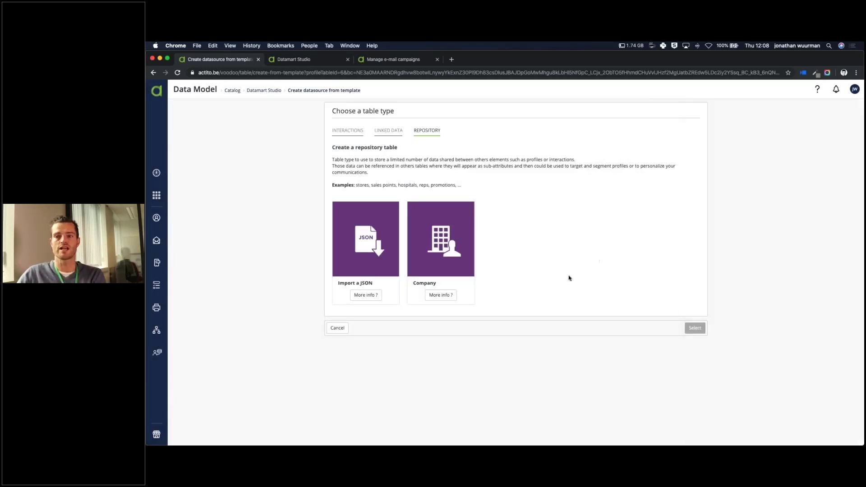
click(388, 136)
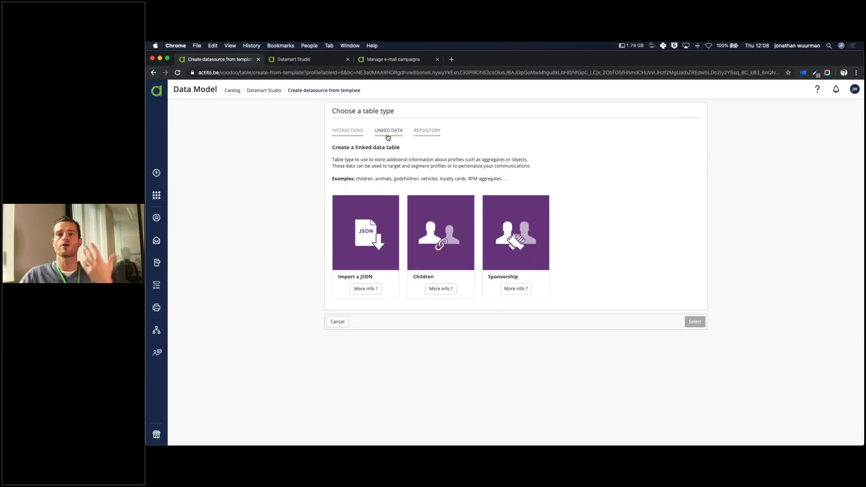
click(437, 246)
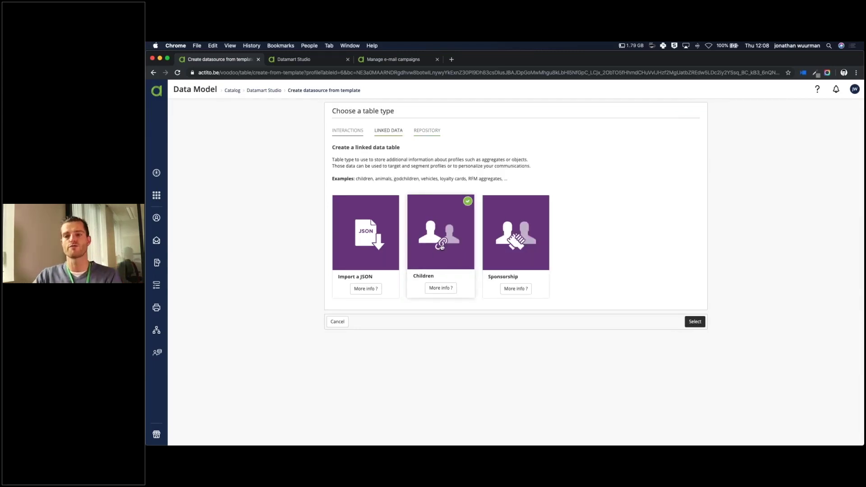
click(695, 322)
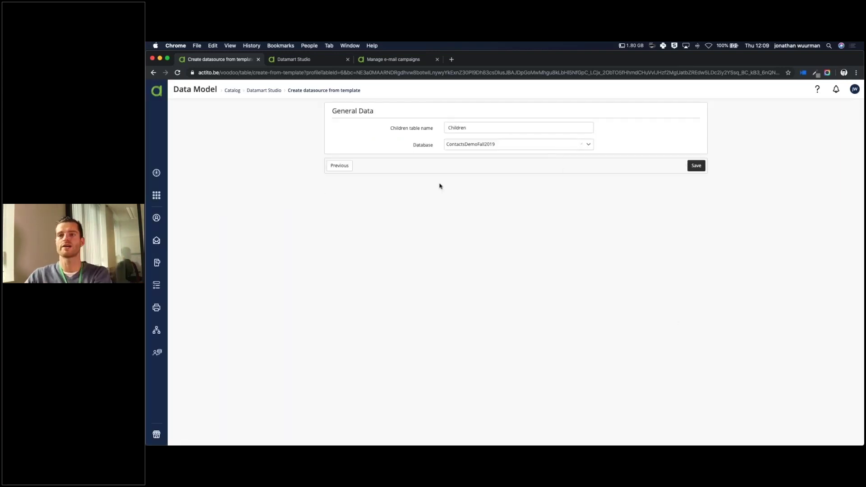
click(265, 91)
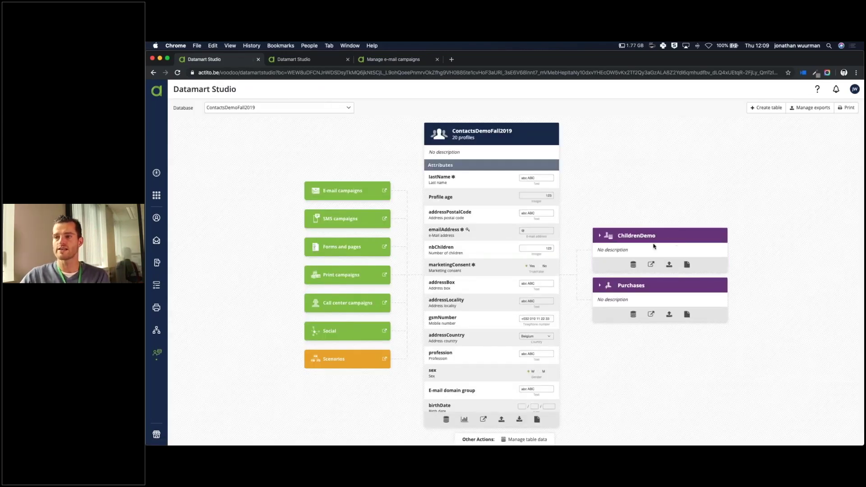
click(633, 267)
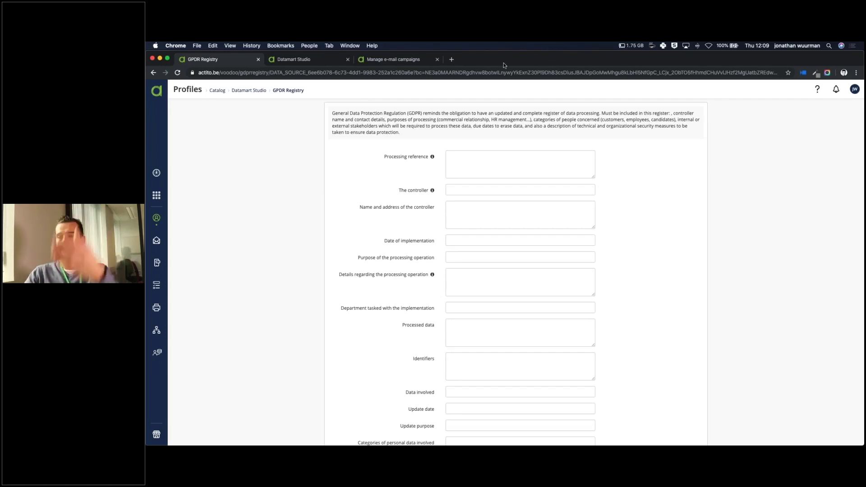
- Cancel the GDPR Registry form without saving, returning to the ContactsDemoFall2019 data model
scroll(340, 250, down, 5)
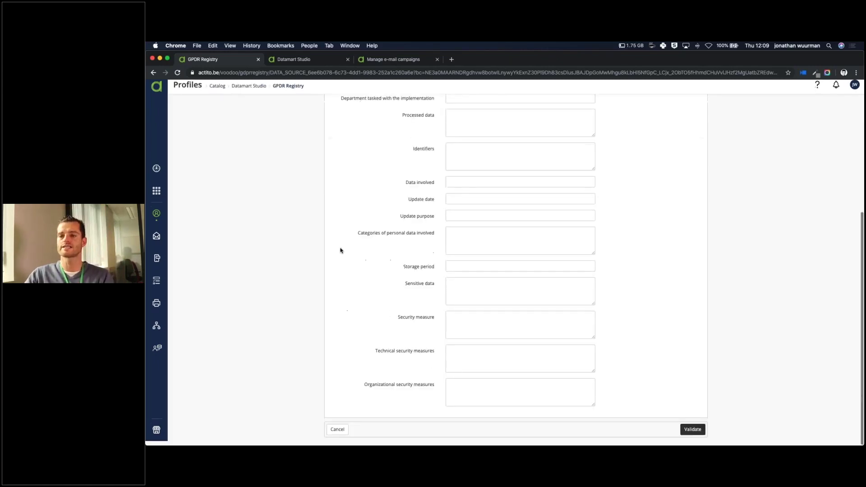
click(337, 429)
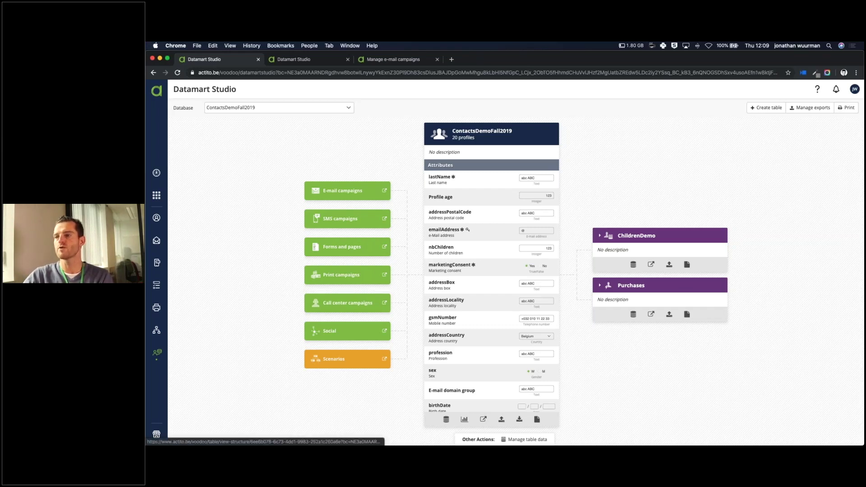
- Open the ChildrenDemo structure and data views in separate tabs, showing the structure
right_click(633, 265)
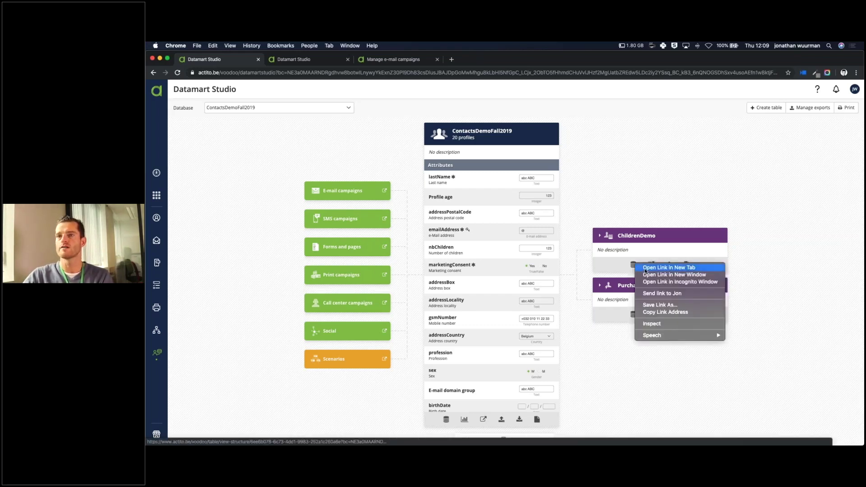
click(645, 268)
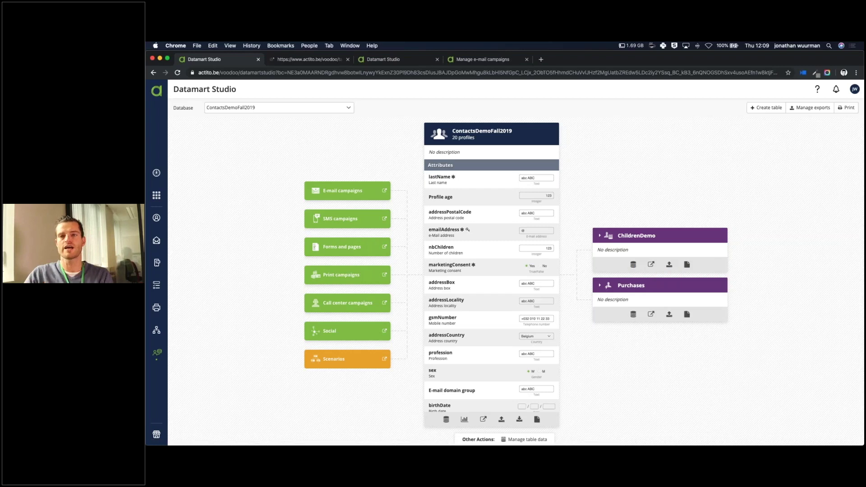
click(306, 60)
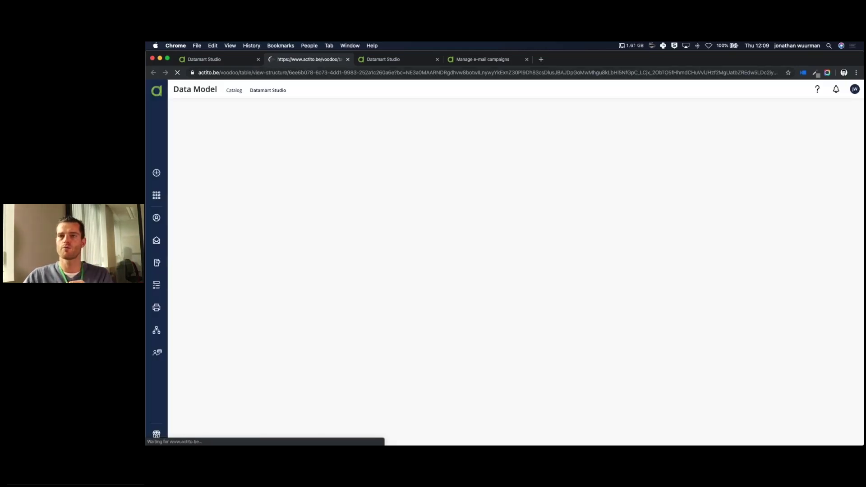
key(ctrl+shift+Tab)
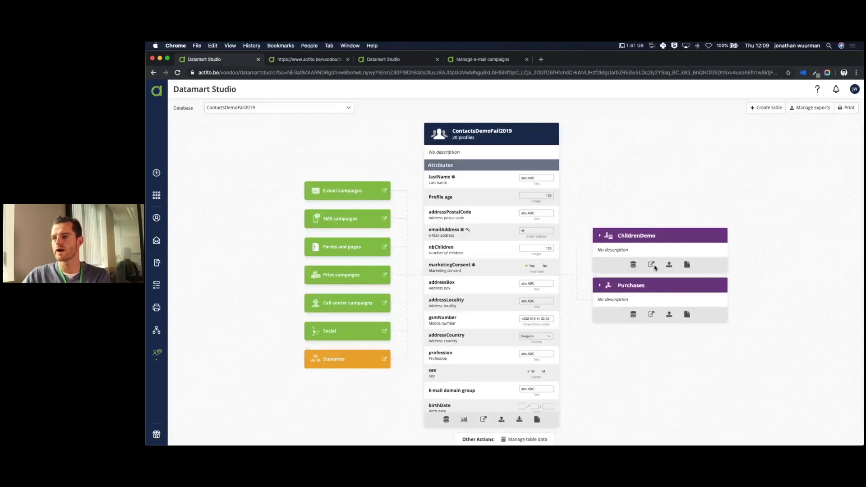
right_click(653, 266)
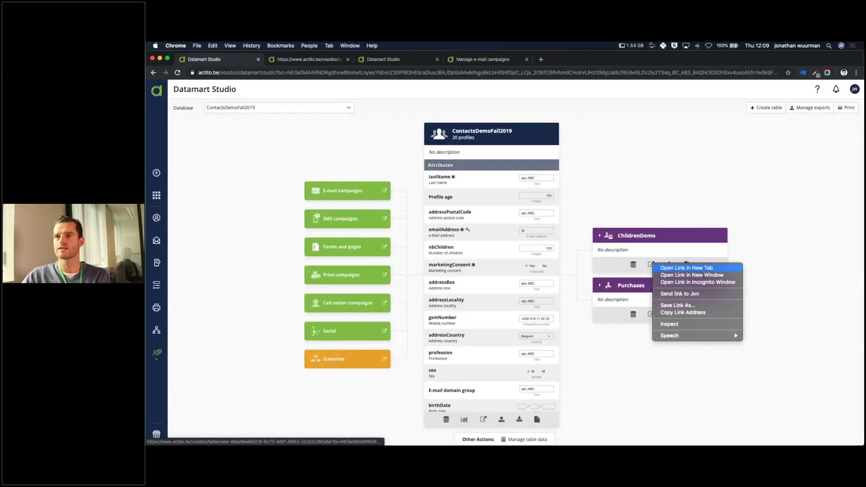
click(686, 268)
key(ctrl+Tab)
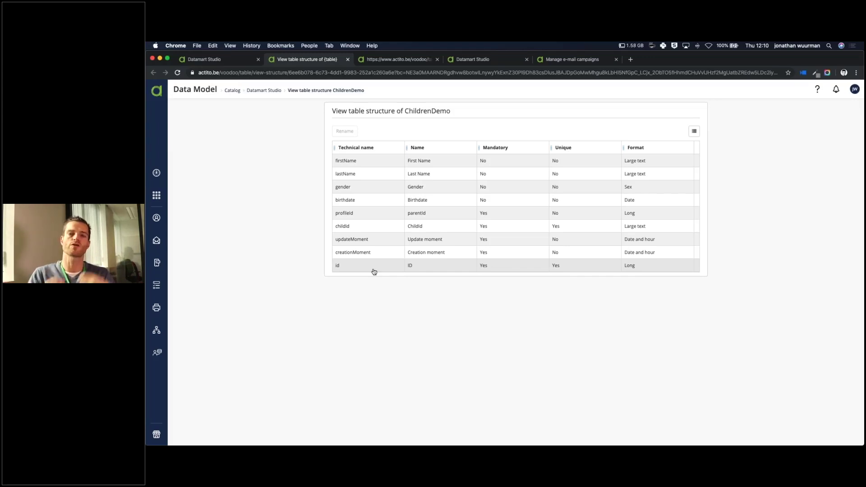
- Show the ChildrenDemo data tab listing 42 child records with parentId and ChildId
click(404, 61)
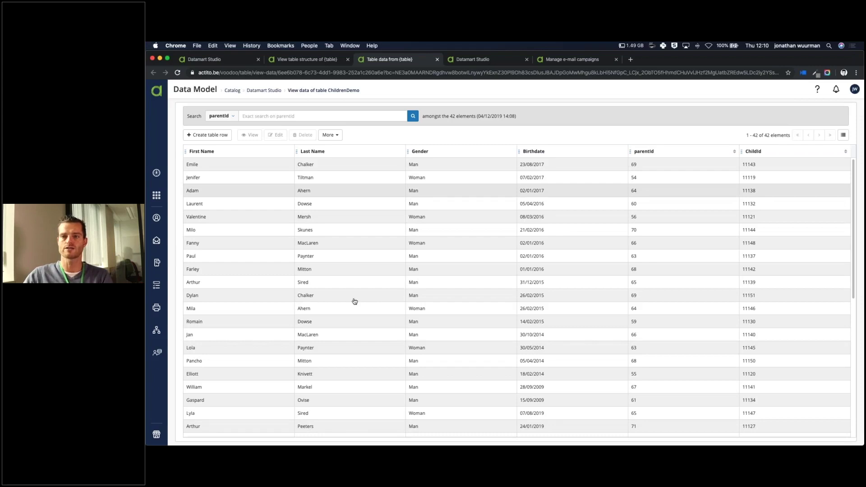
- Open the fourth ChildrenDemo record to view its attributes and technical attributes
click(590, 204)
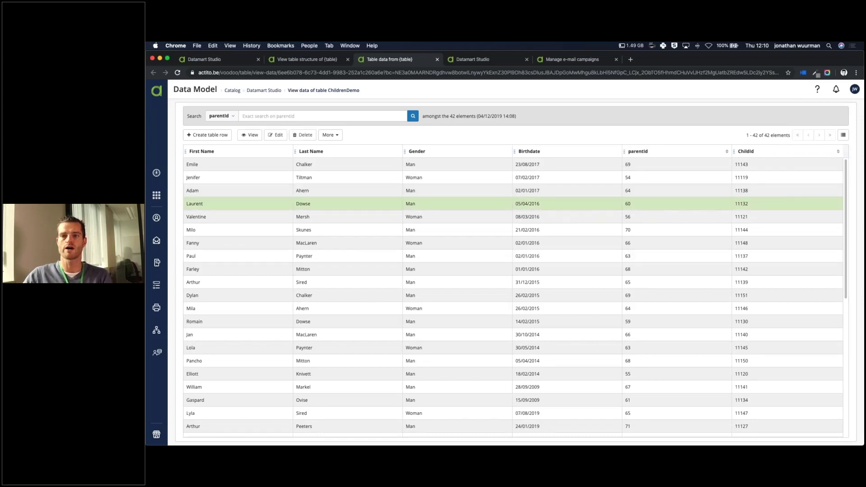
double_click(507, 204)
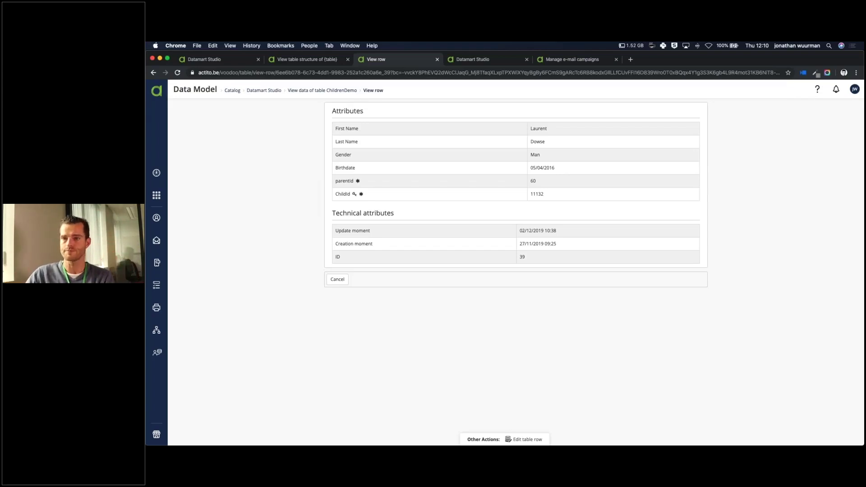
- In Datamart Studio, view the CustomActionProfiles database, then switch to the Customers database
click(217, 62)
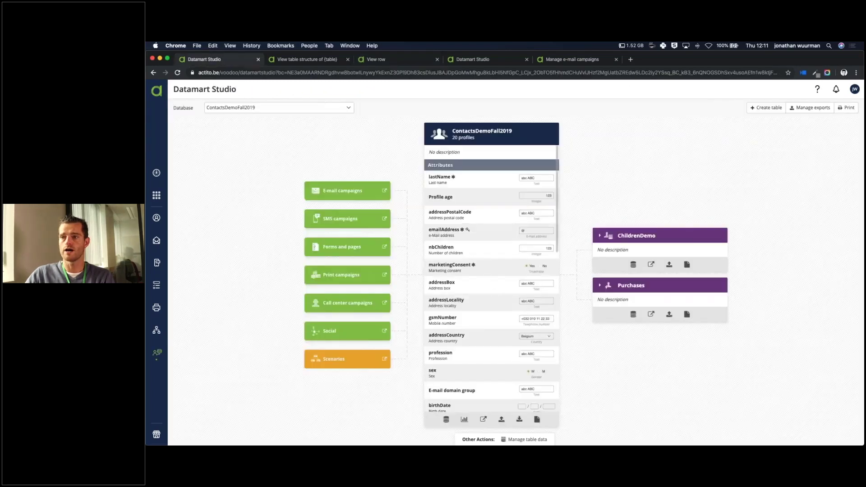
click(350, 113)
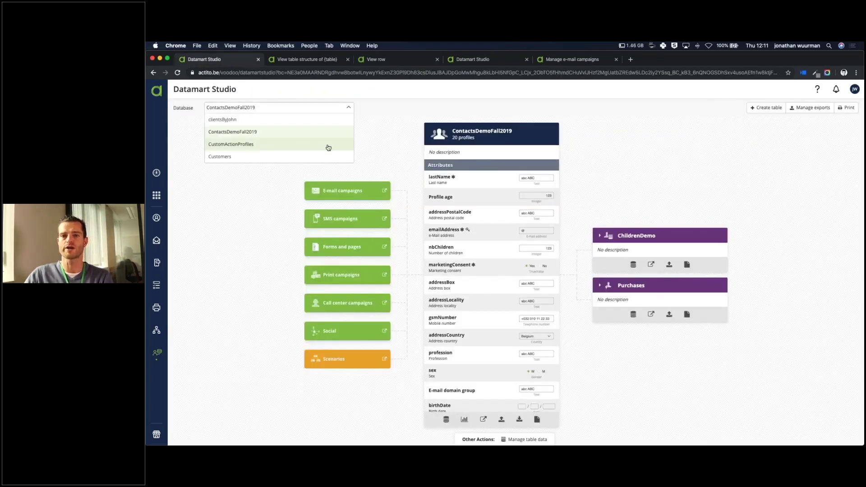
click(327, 145)
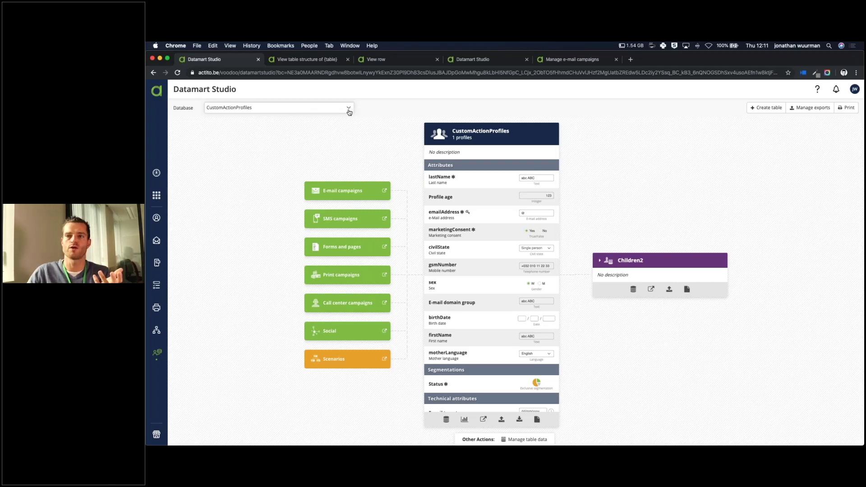
click(348, 111)
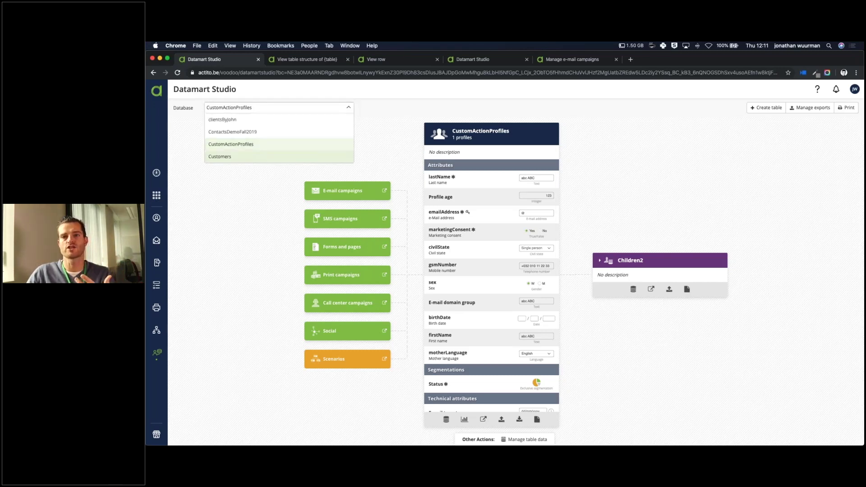
click(320, 158)
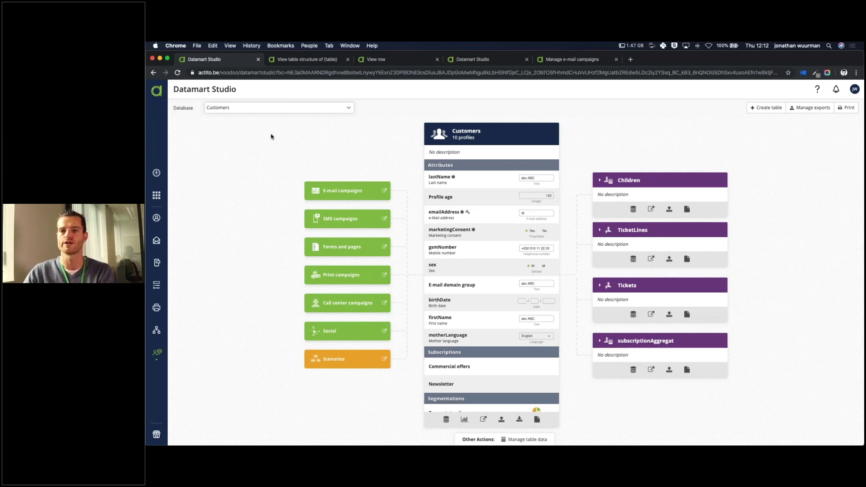
- Close the table structure, row and duplicate Datamart Studio tabs, then show the e-mail campaigns list
click(348, 60)
click(348, 59)
click(348, 60)
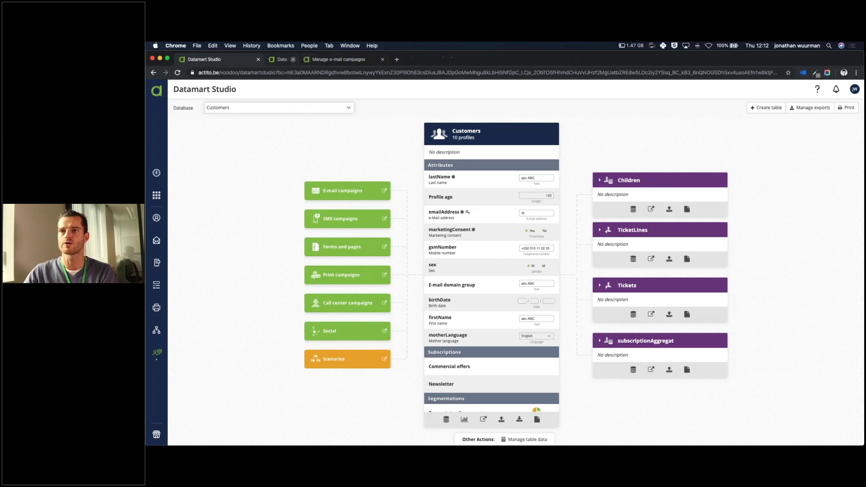
click(308, 62)
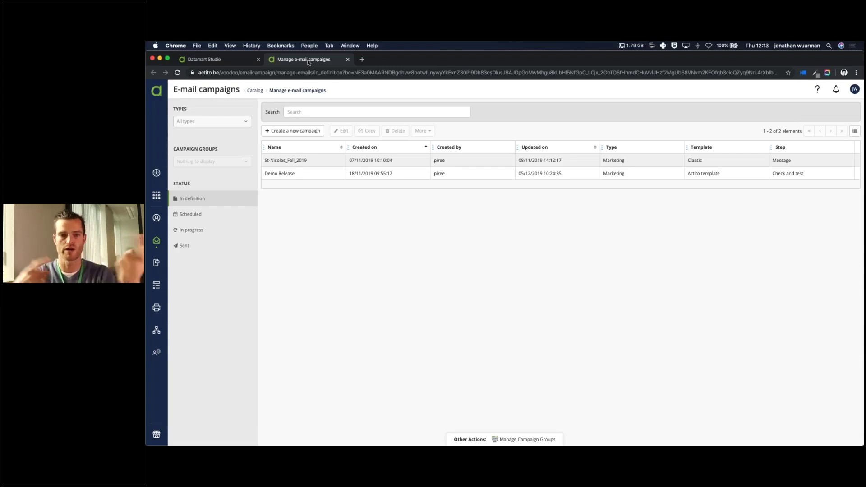
- Open the Demo Release campaign at its General data step
double_click(309, 174)
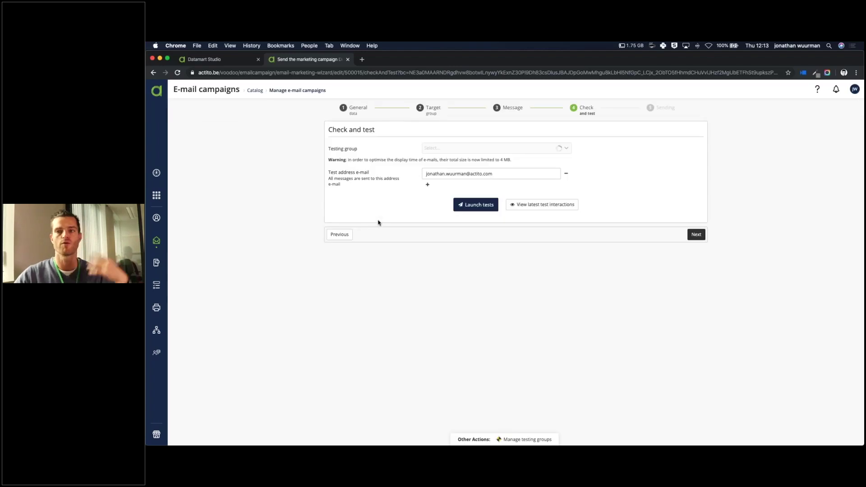
click(344, 109)
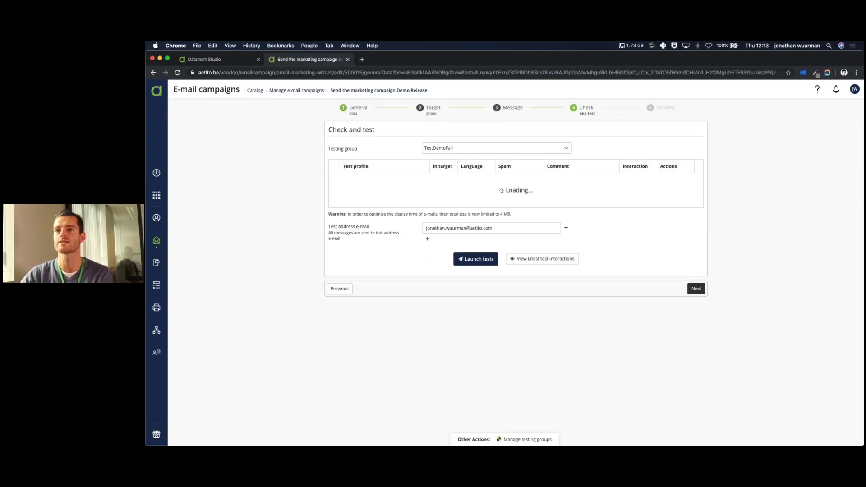